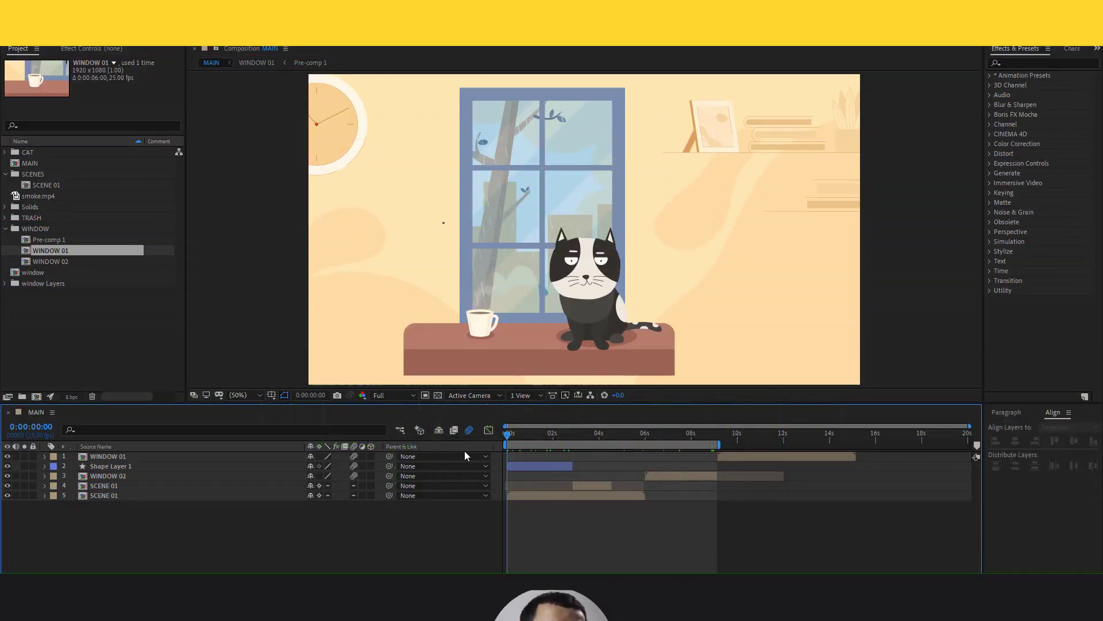
Step: Preview the cat animation, then add the MAIN composition to the Render Queue from the Composition menu
mouse_move(509, 437)
left_mouse_down()
mouse_move(656, 442)
mouse_move(501, 447)
left_mouse_up()
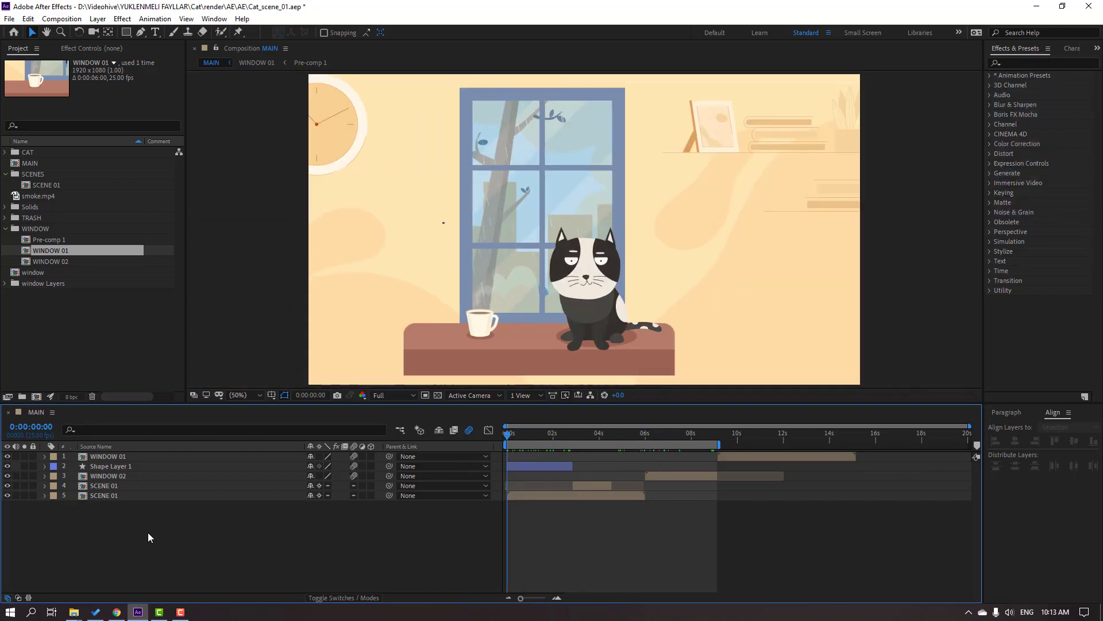
left_click(62, 20)
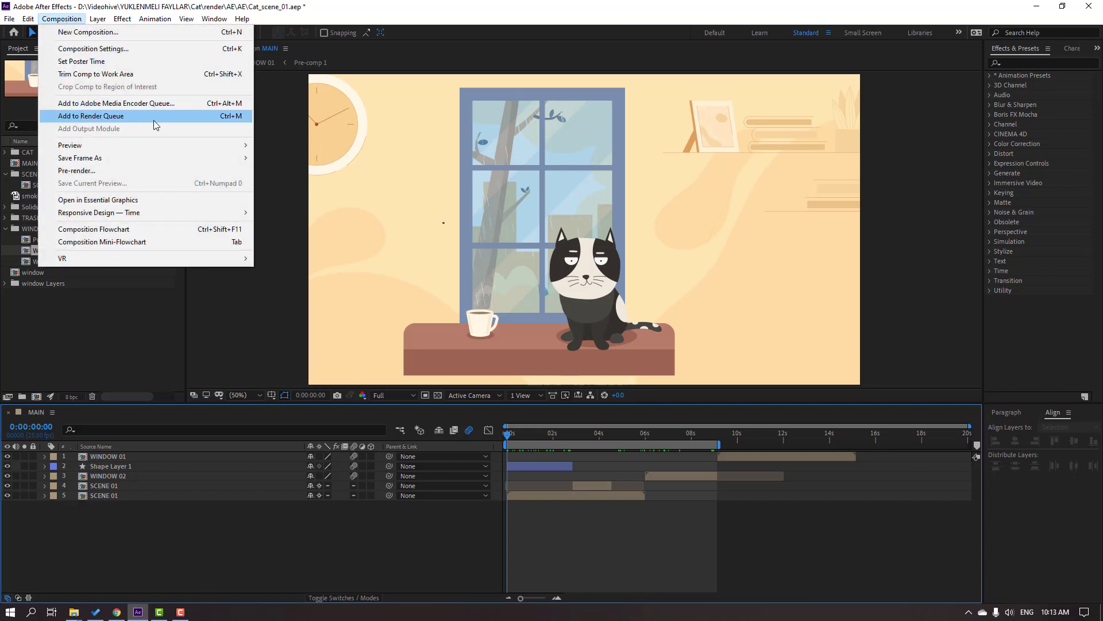
left_click(217, 117)
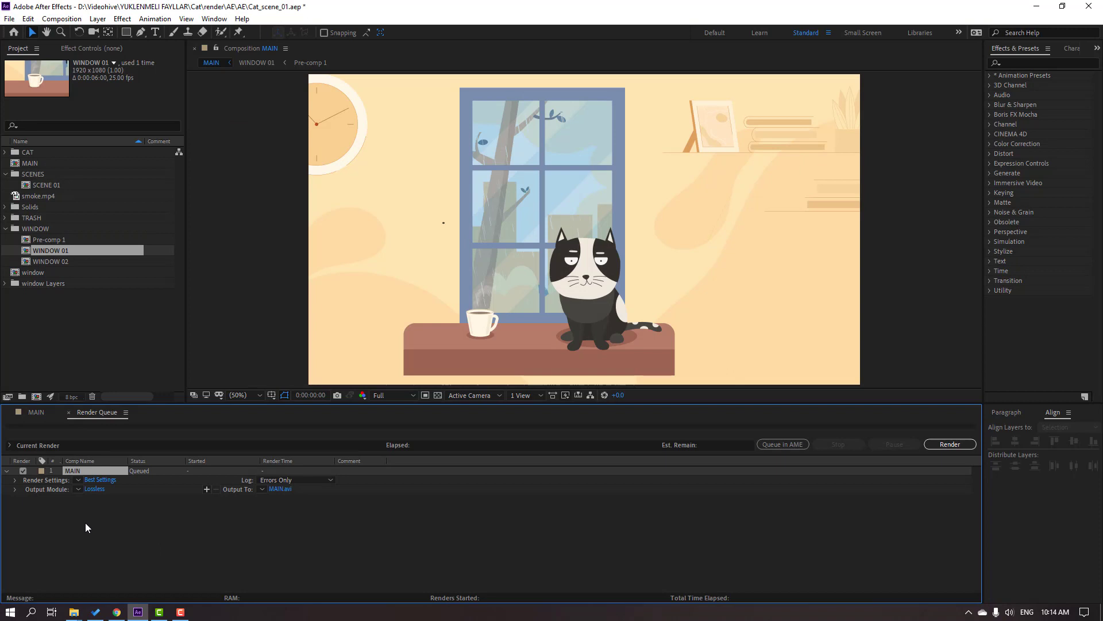
Step: Set MAIN's output module format to QuickTime with the Apple ProRes 422 codec
left_click(92, 491)
left_click_drag(529, 122, 445, 134)
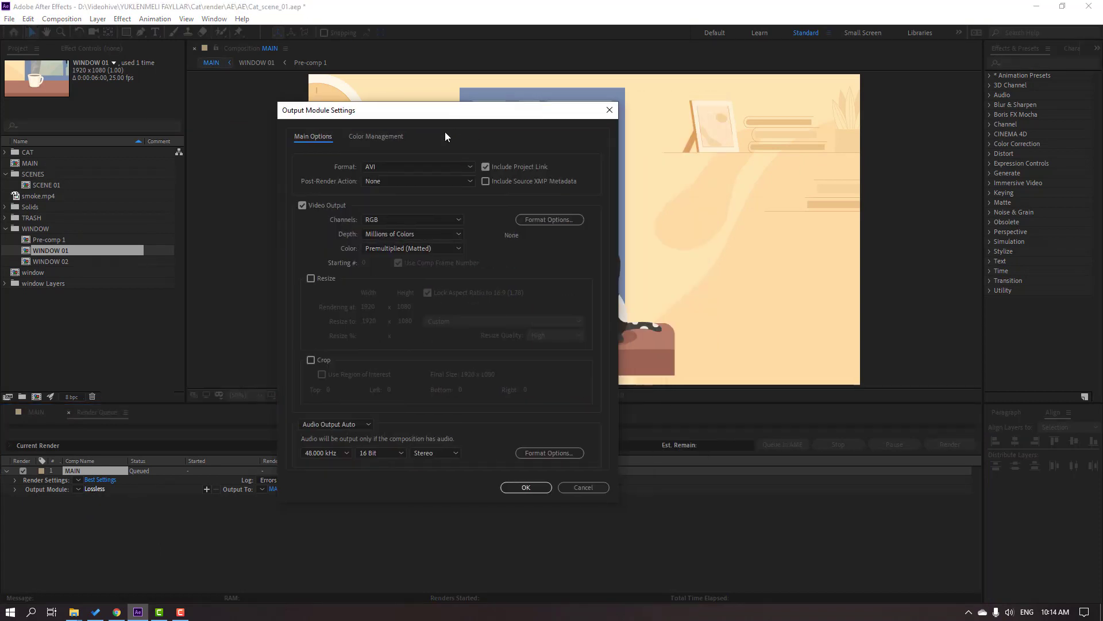
left_click(416, 167)
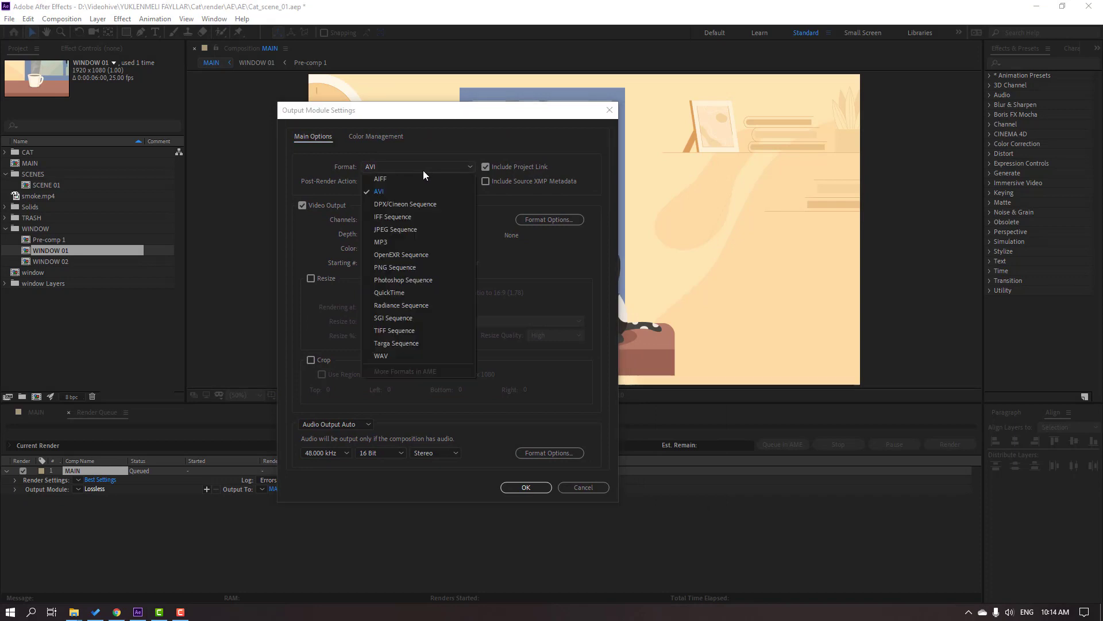
left_click(392, 293)
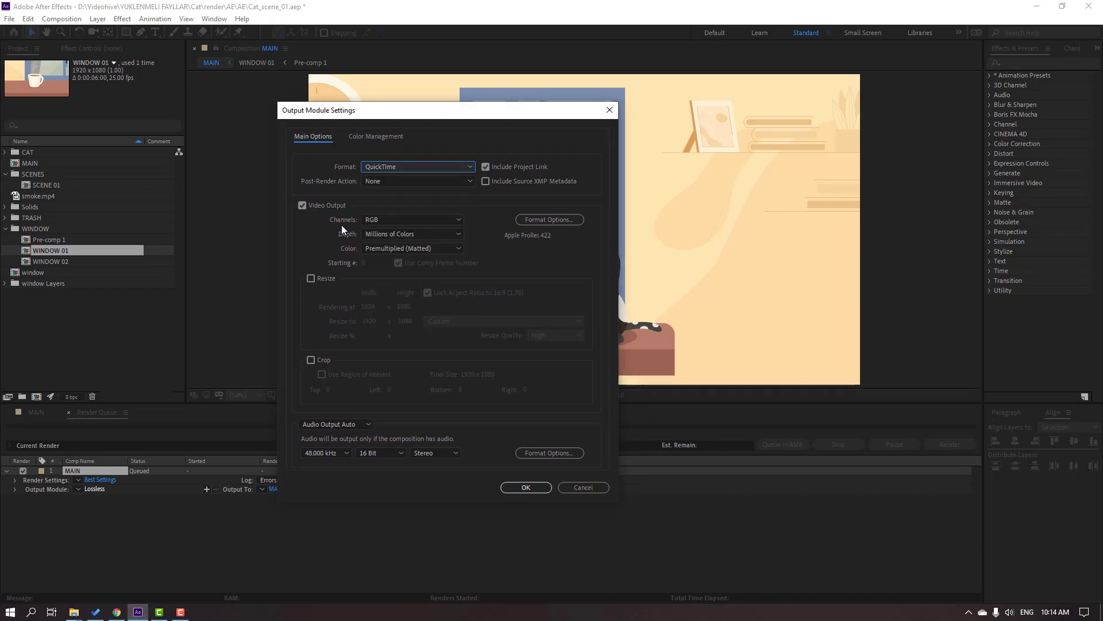
left_click(547, 222)
left_click_drag(371, 72, 471, 130)
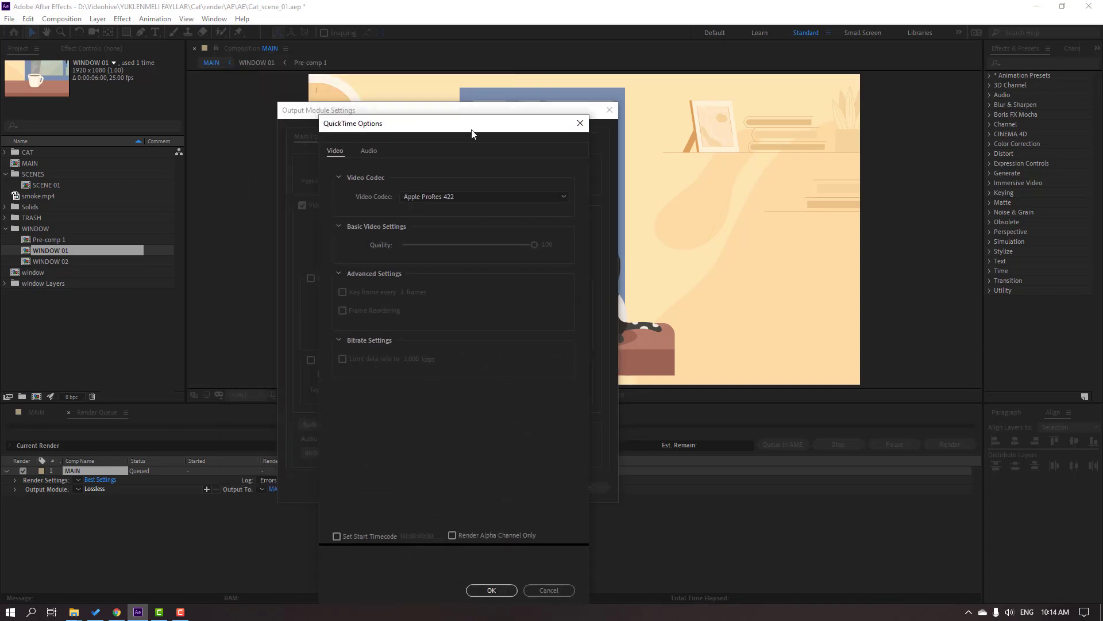
left_click(440, 196)
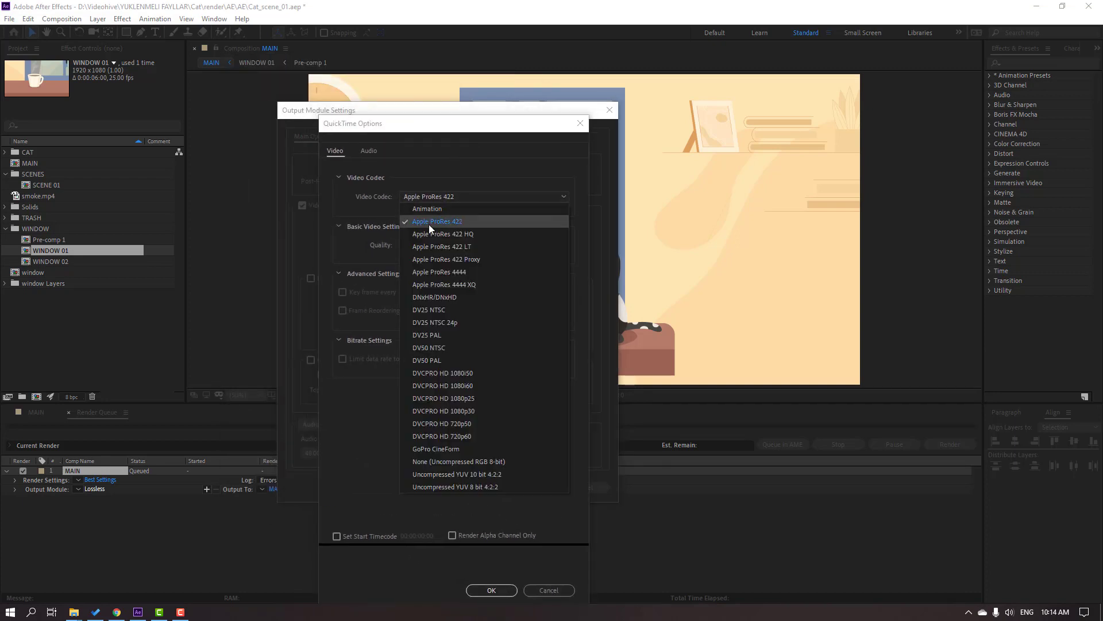
left_click(468, 223)
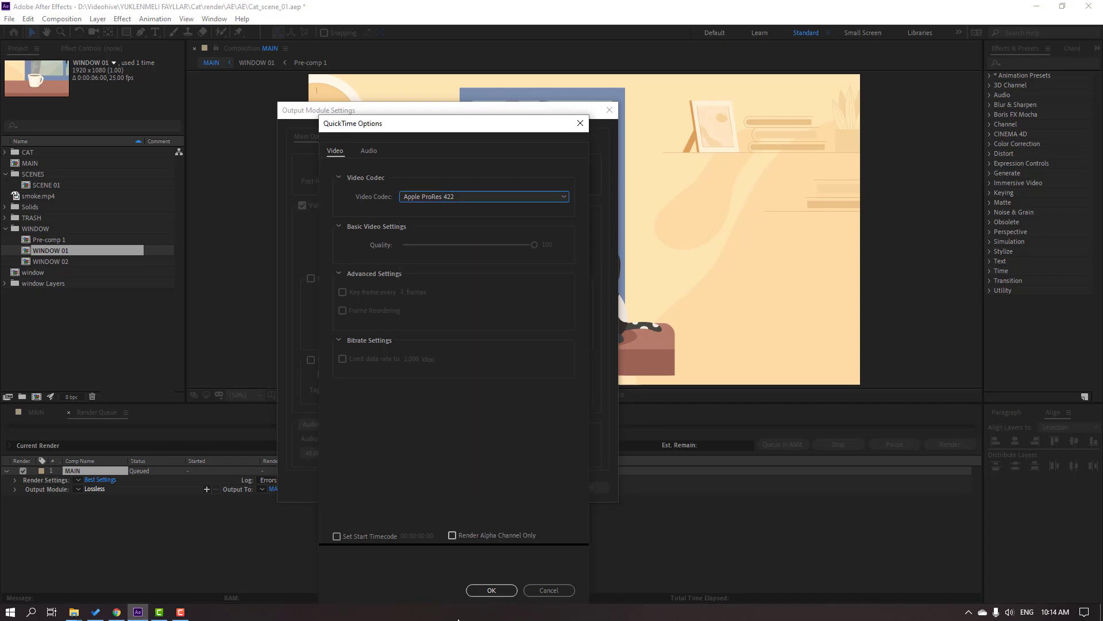
left_click(490, 590)
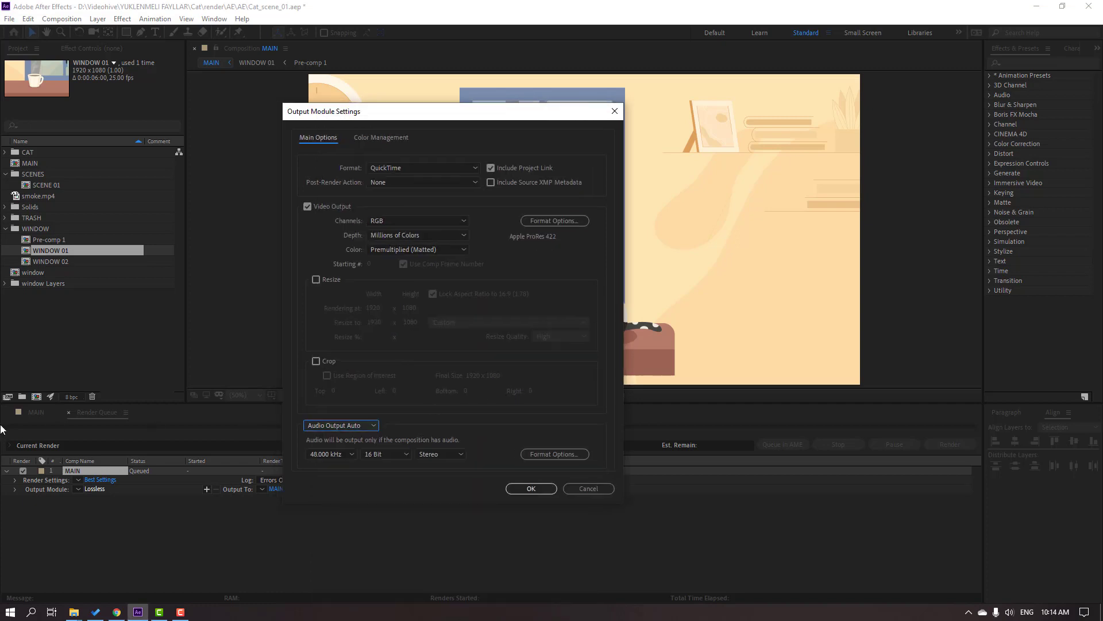
Step: Set Audio Output to Off and confirm the output module settings
left_click(356, 424)
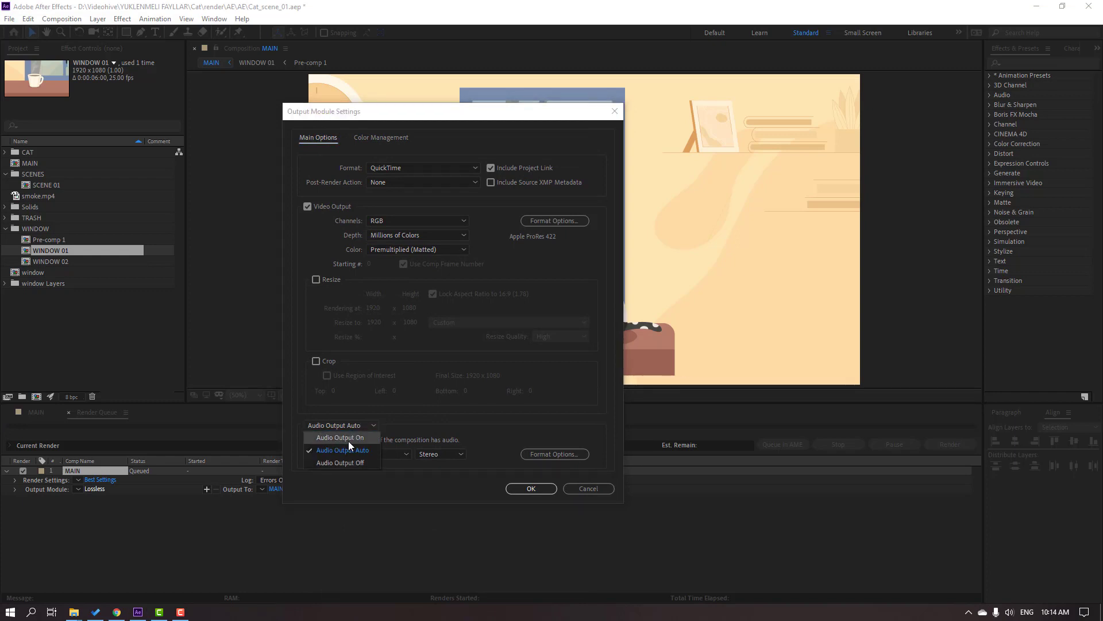
left_click(352, 441)
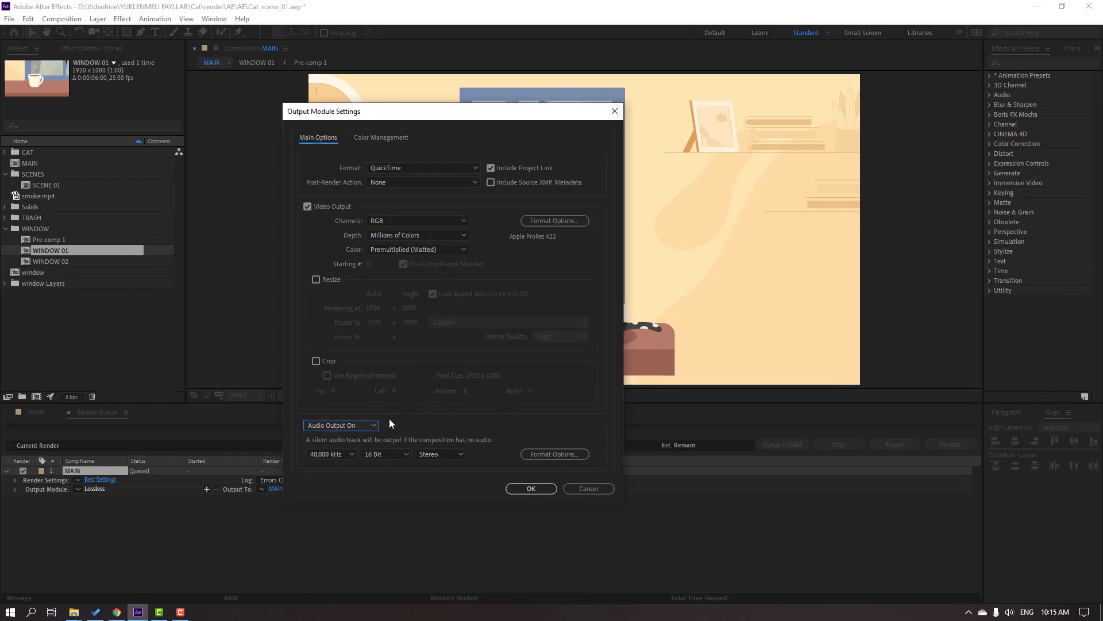
left_click(365, 425)
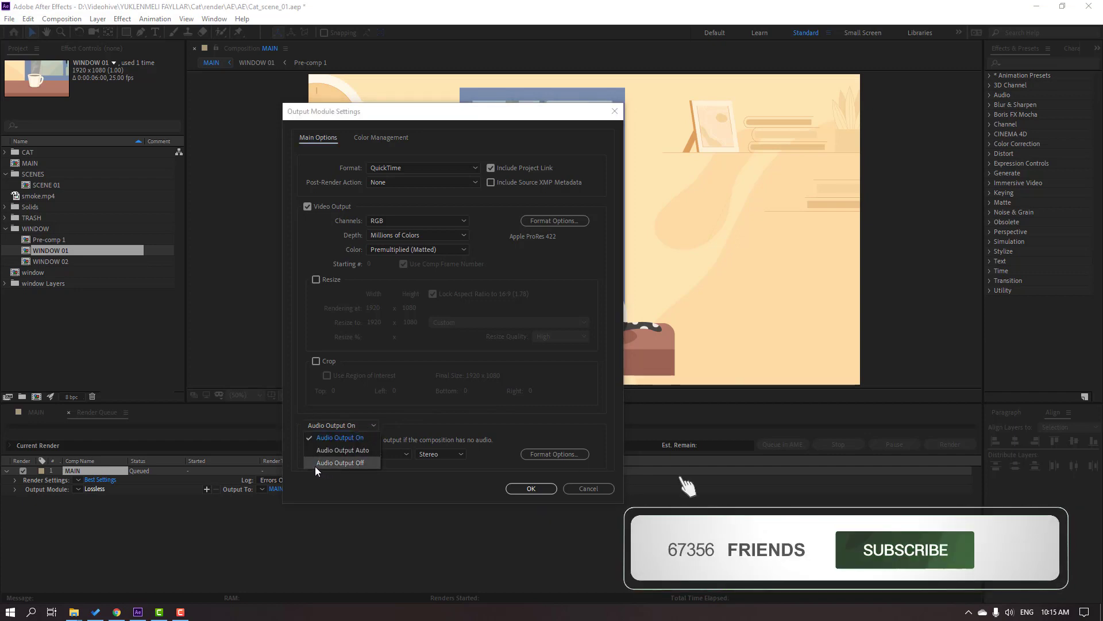
left_click(356, 463)
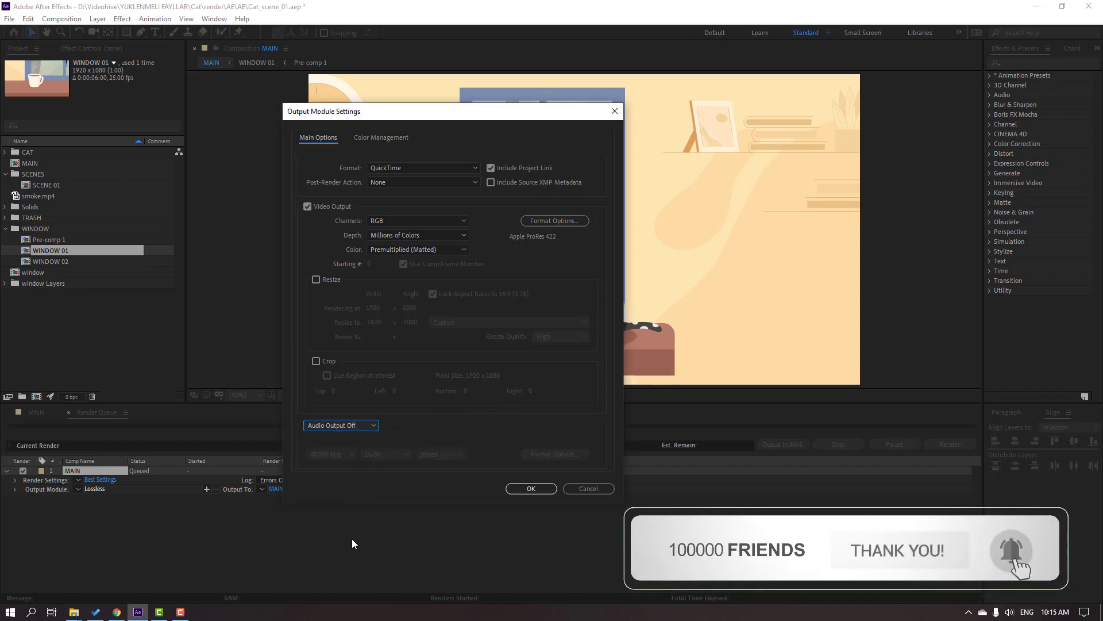
left_click(535, 488)
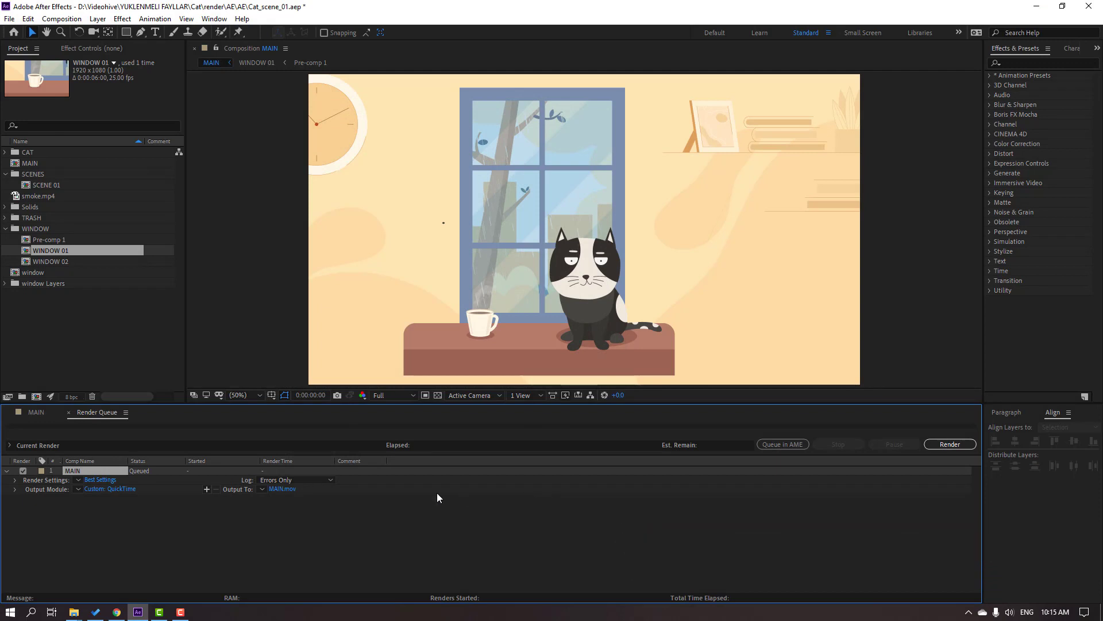
Step: Keep Best quality and Full resolution, and use a custom 25 fps frame rate for MAIN
left_click(96, 480)
left_click_drag(562, 151, 589, 155)
left_click(503, 186)
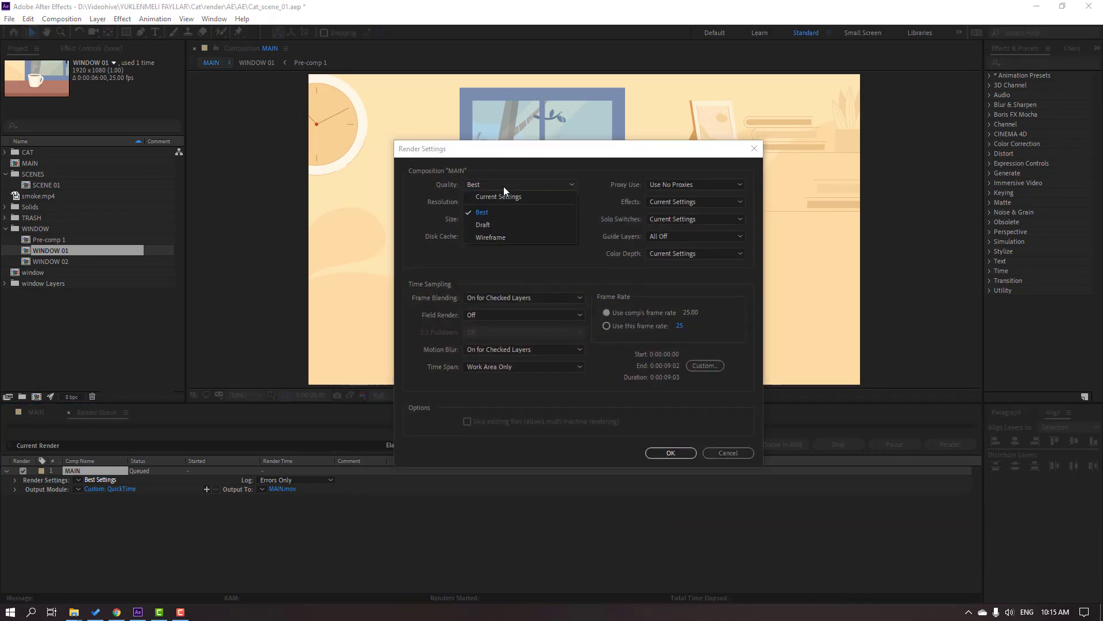
left_click(519, 211)
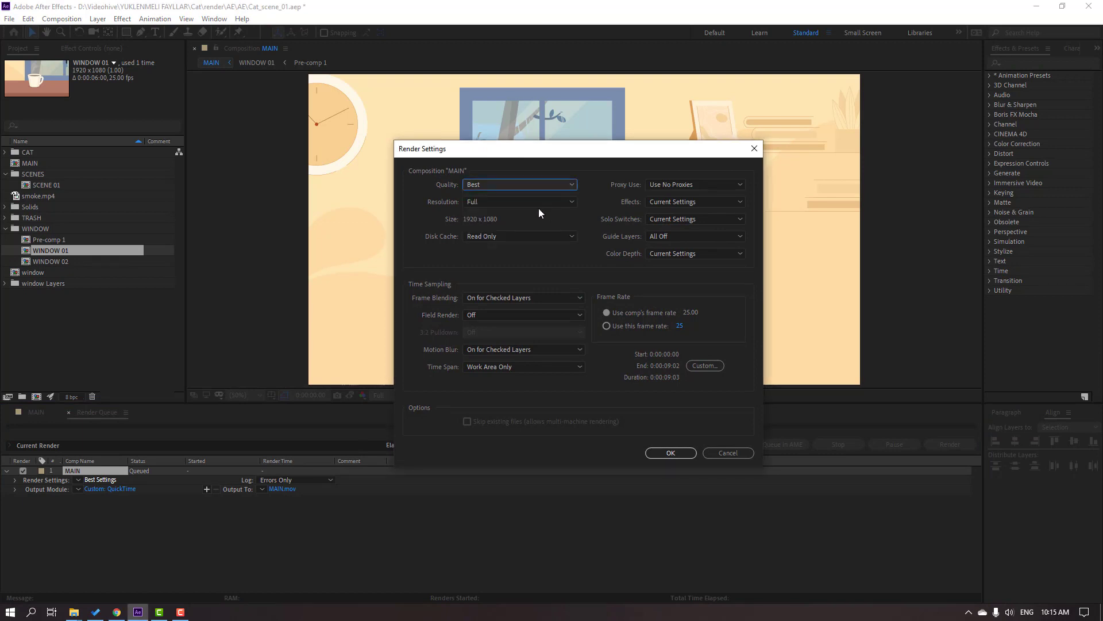
left_click(487, 204)
left_click(480, 228)
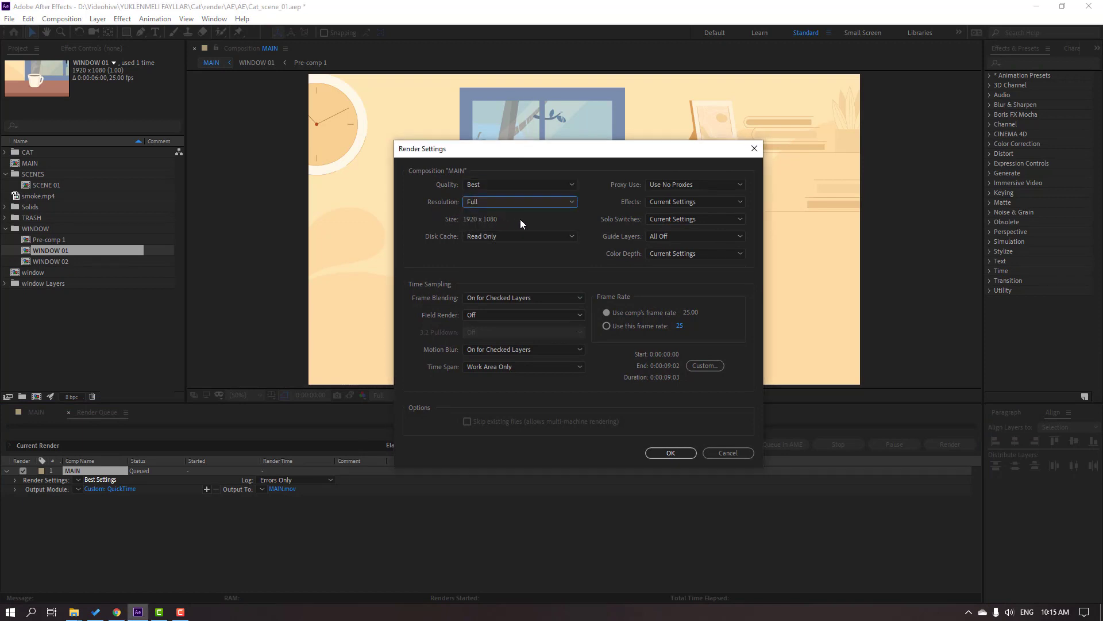
key("Tab")
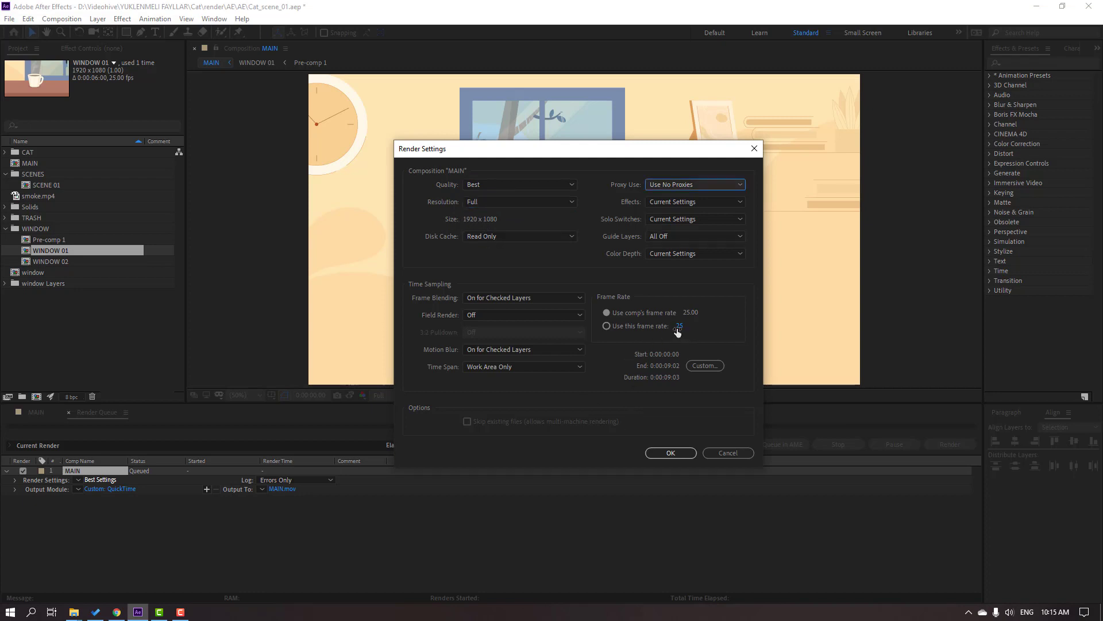
left_click(608, 326)
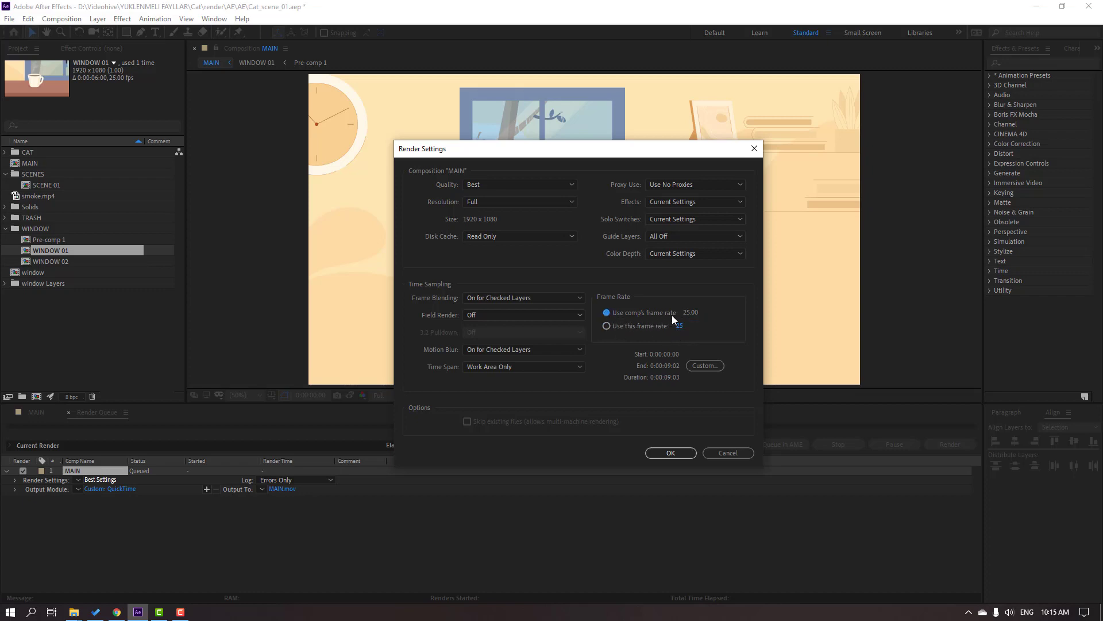
left_click(671, 453)
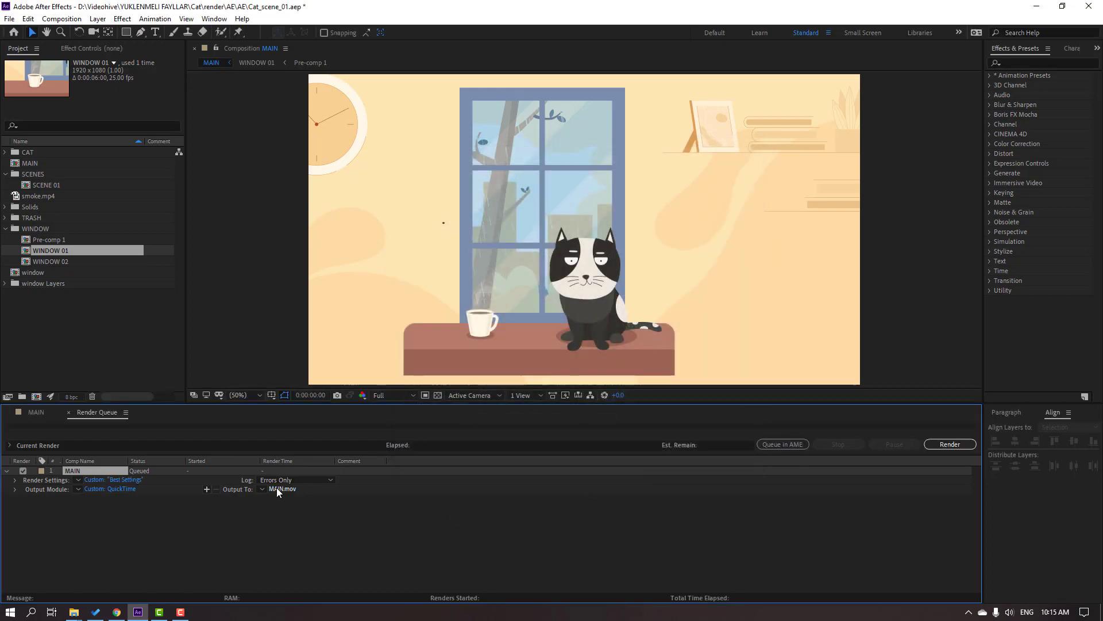
Step: Save MAIN's output as sample.mov on the Desktop and start the render
left_click(277, 489)
left_click(239, 293)
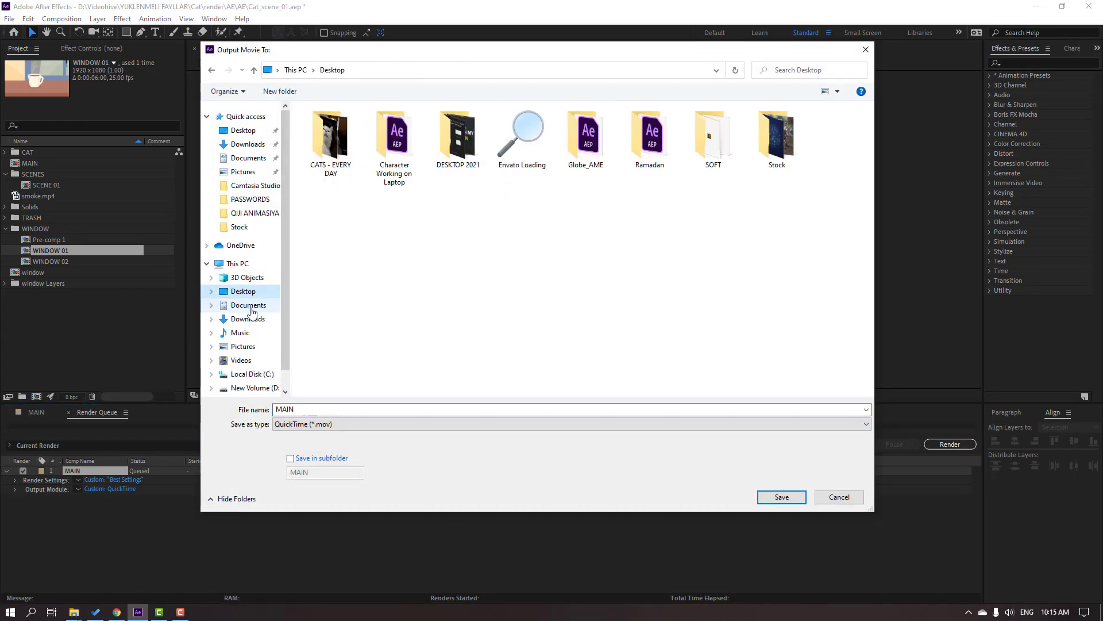
left_click(347, 409)
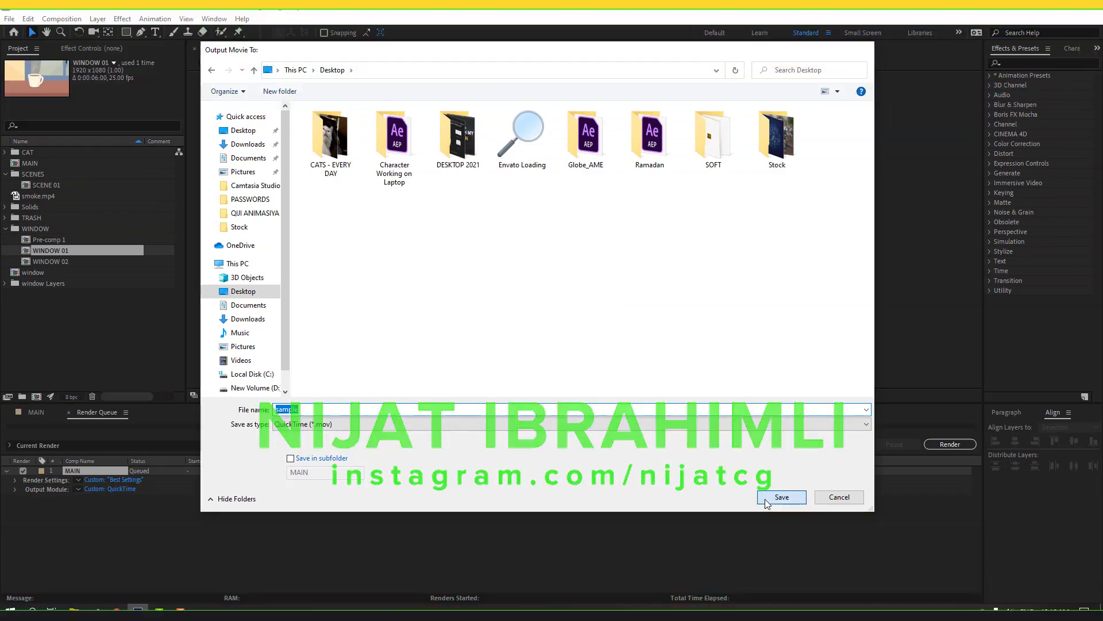
left_click(782, 564)
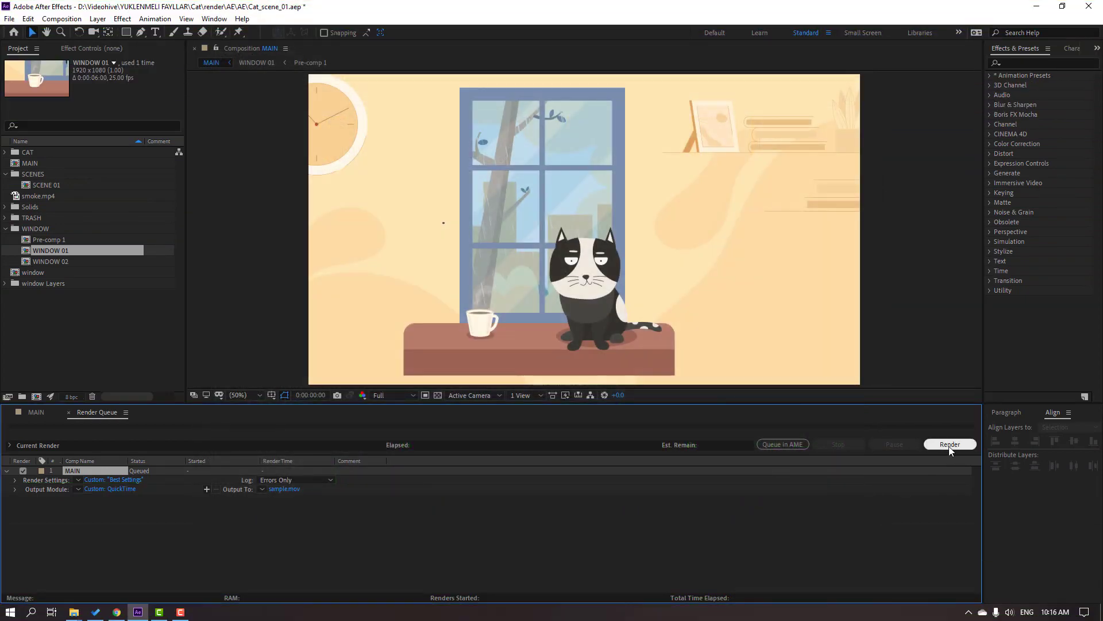
left_click(950, 444)
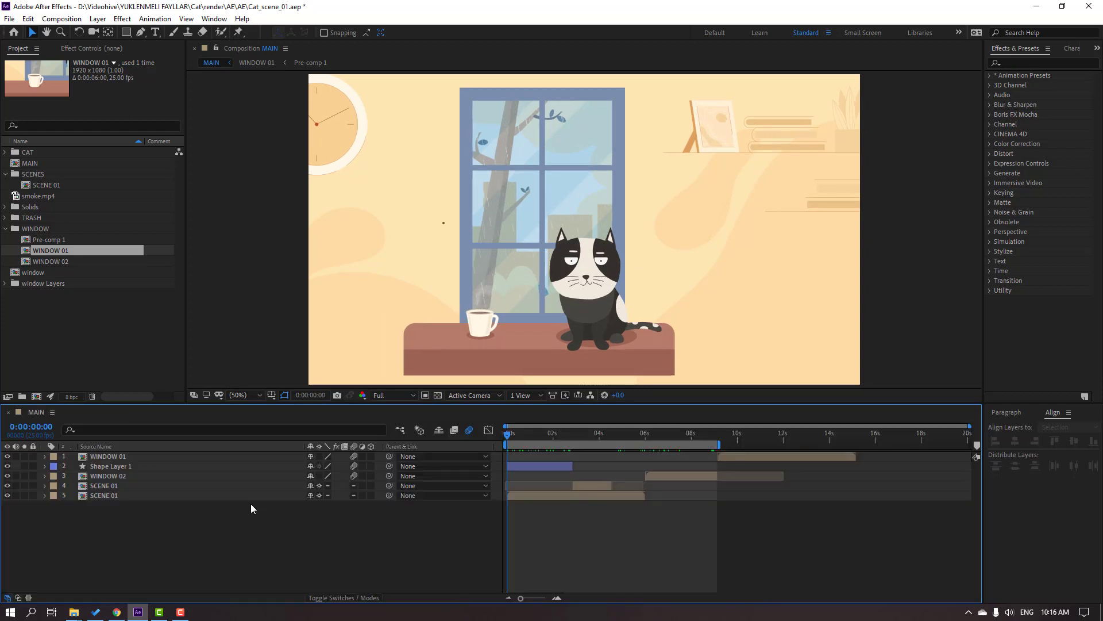
Step: Use Composition > Add to Adobe Media Encoder Queue to send MAIN to Media Encoder
left_click(44, 19)
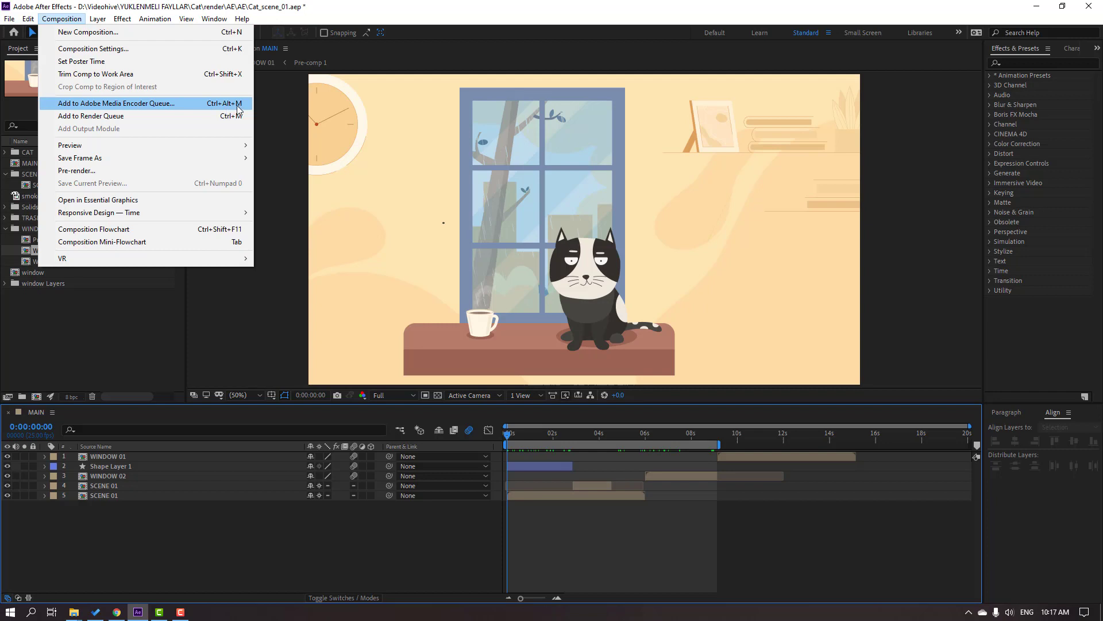
left_click(206, 109)
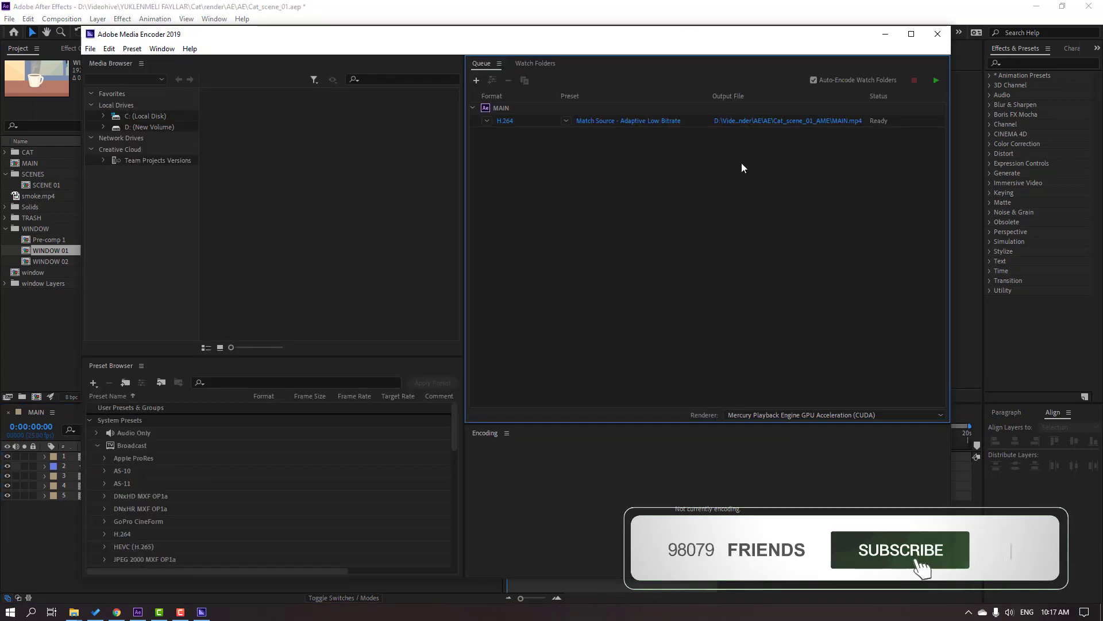
Step: Choose the Match Source - High bitrate preset and save the output as render.mp4 on the Desktop
left_click(567, 122)
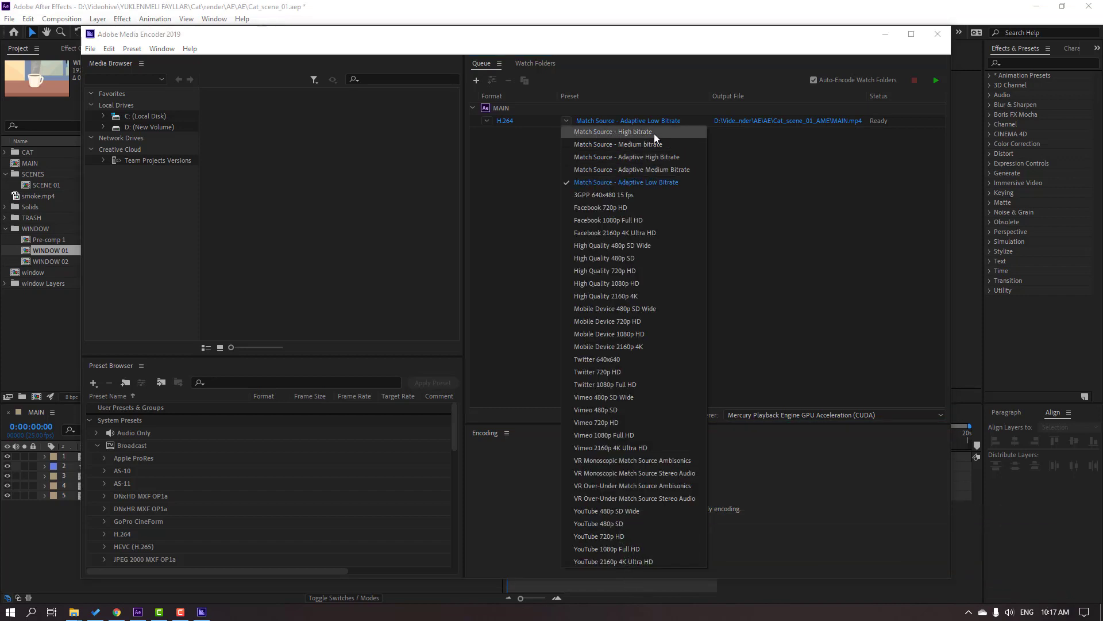
left_click(613, 132)
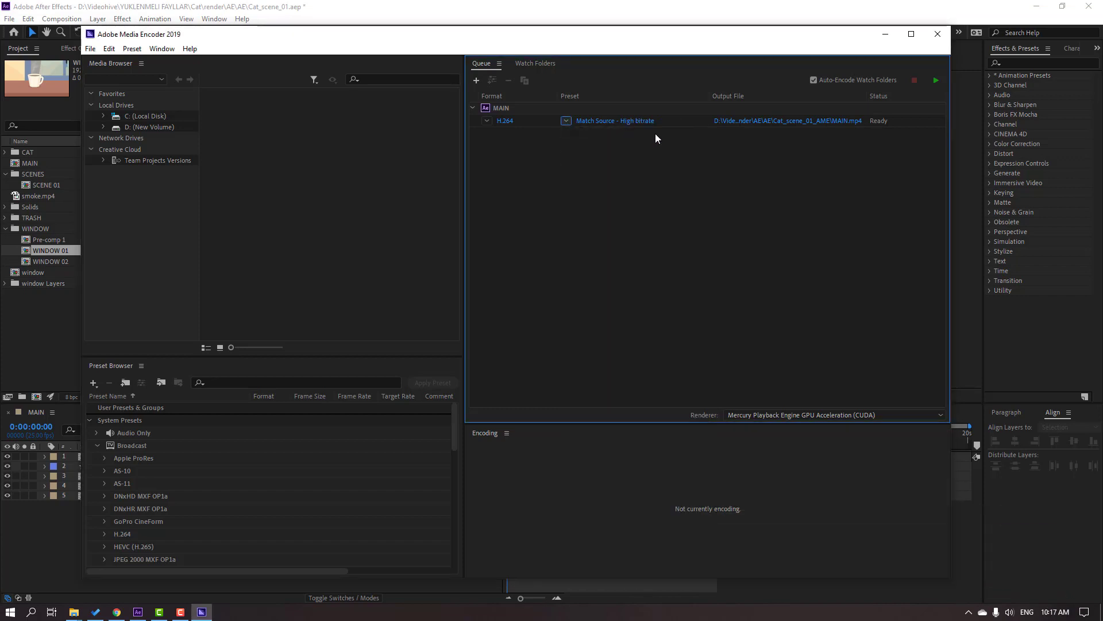
left_click(781, 121)
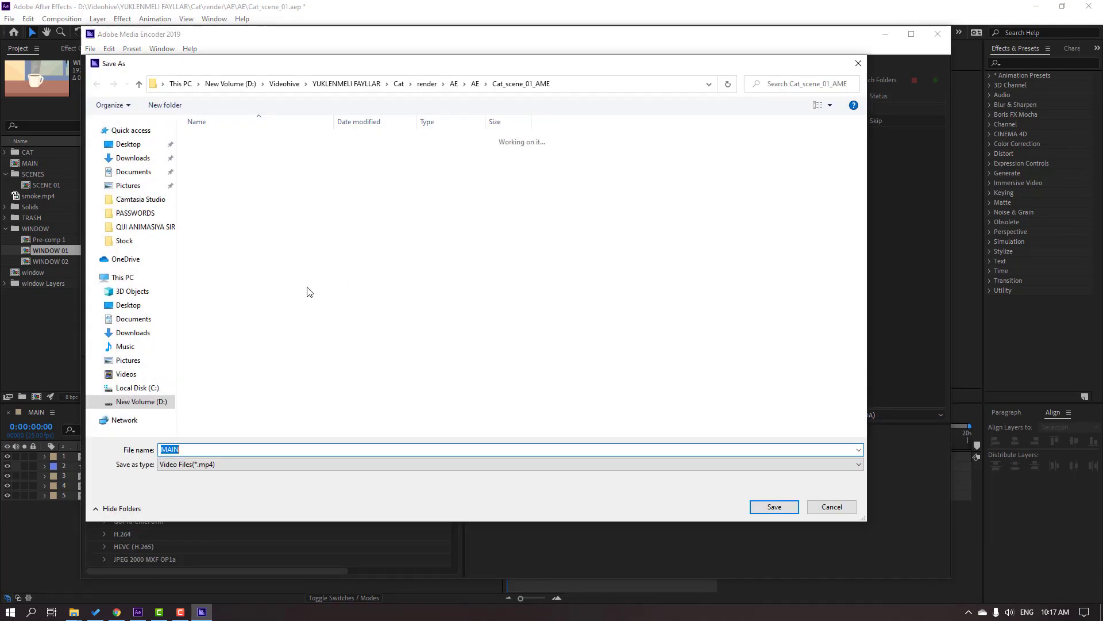
left_click(147, 307)
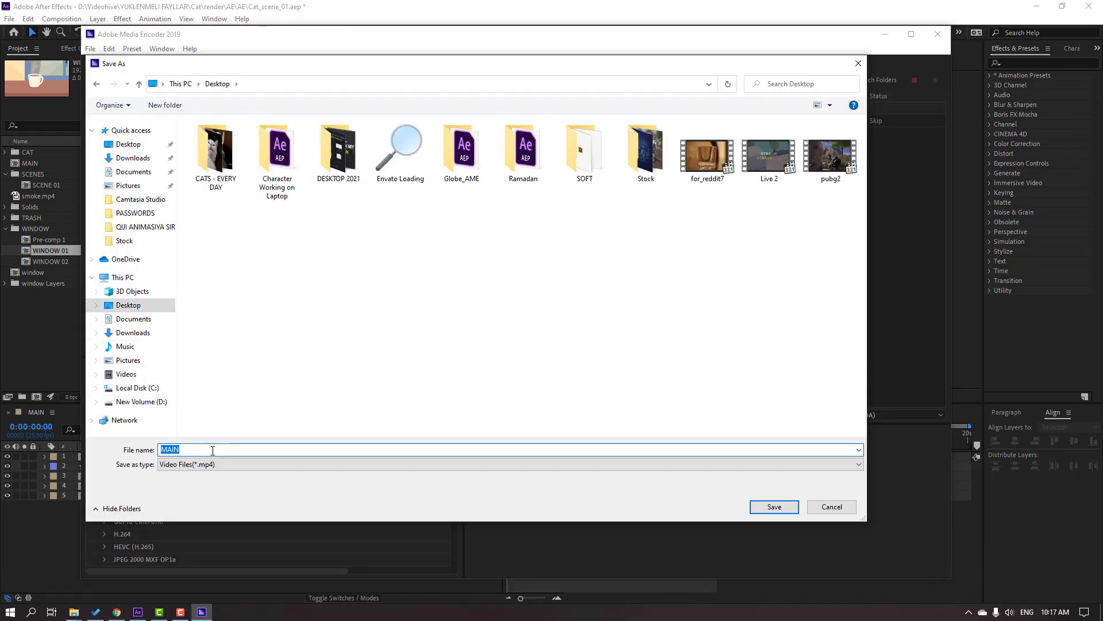
type("render")
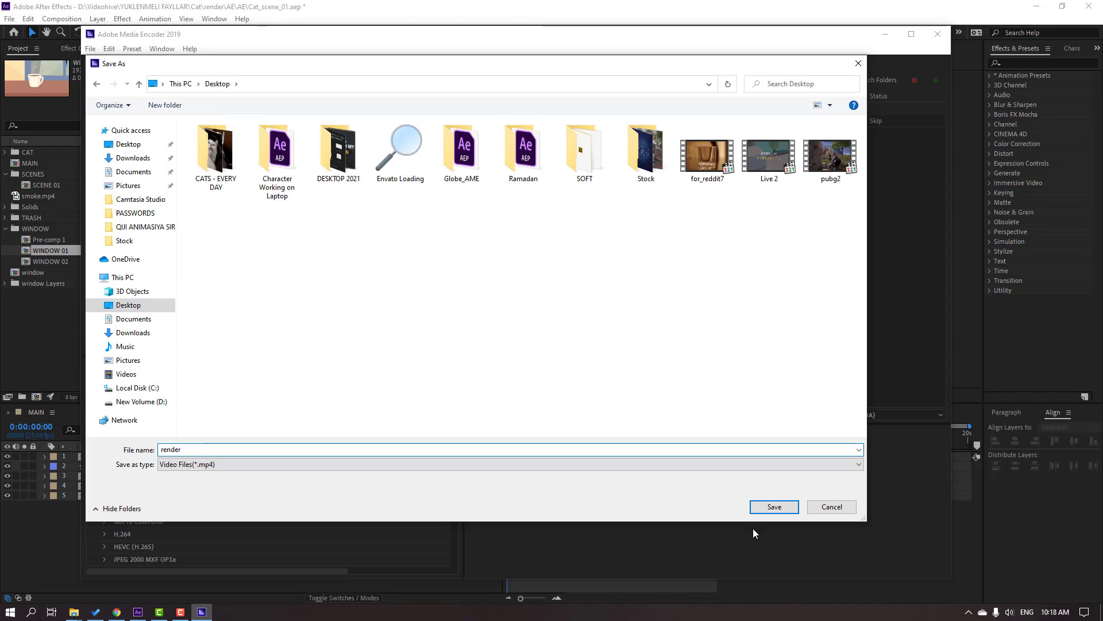
left_click(770, 509)
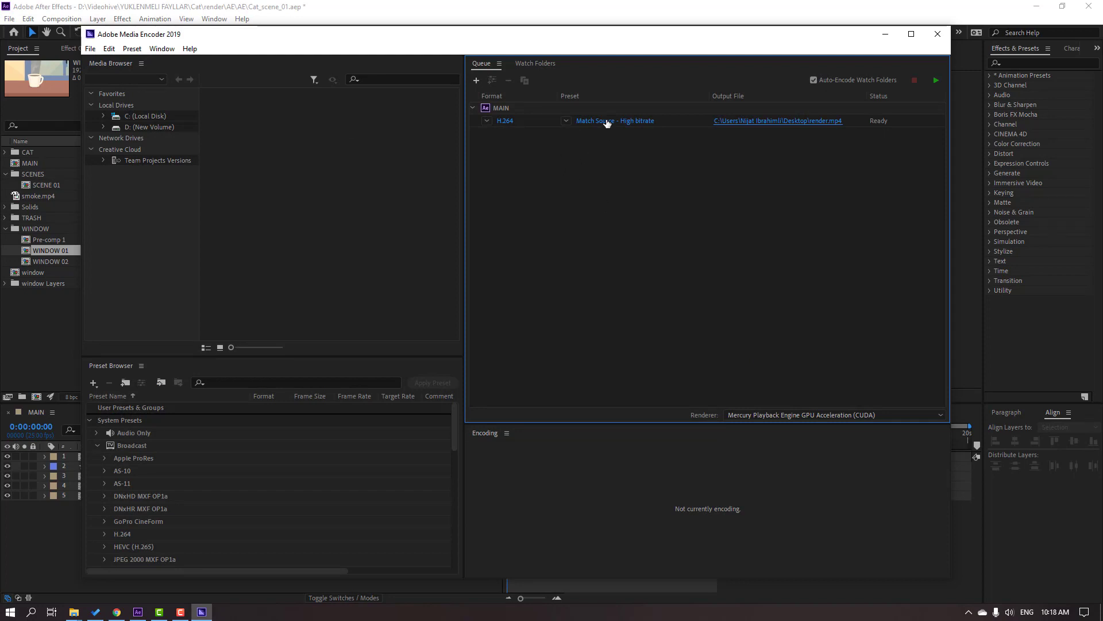
Step: Set MAIN's export to QuickTime with the Apple ProRes 422 HQ preset, reviewing the Audio and Effects settings
left_click(506, 121)
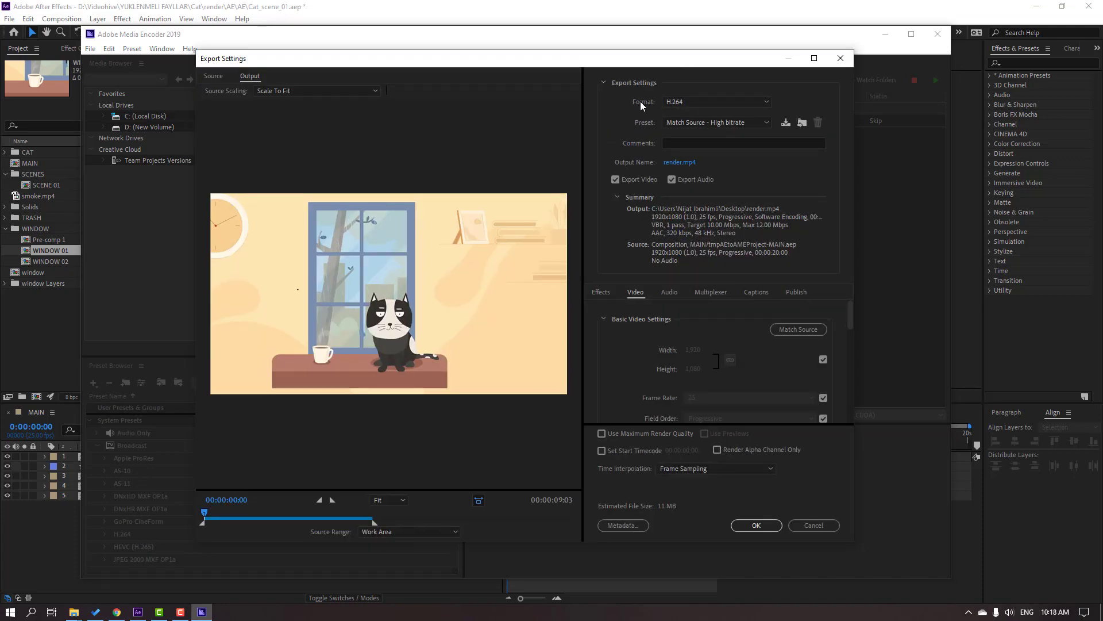
left_click(683, 102)
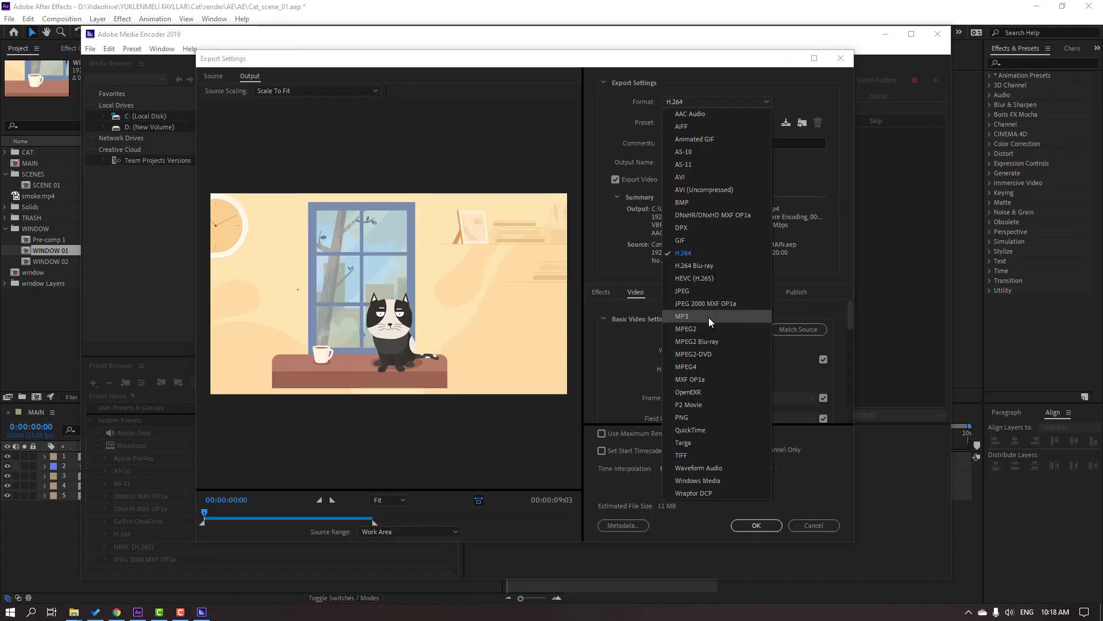
left_click(697, 429)
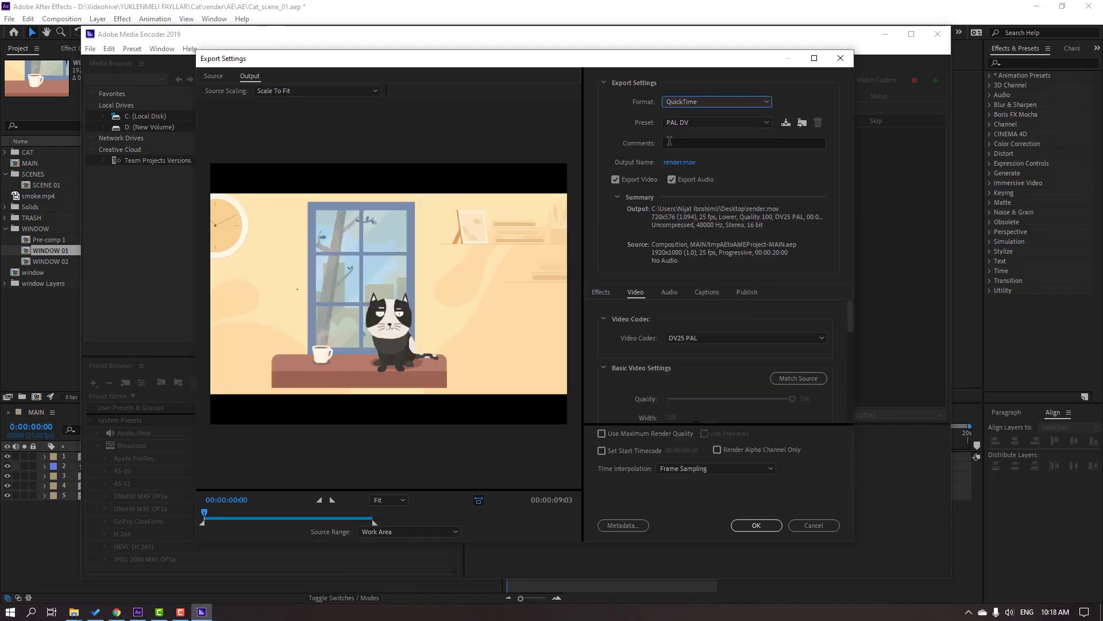
left_click(683, 126)
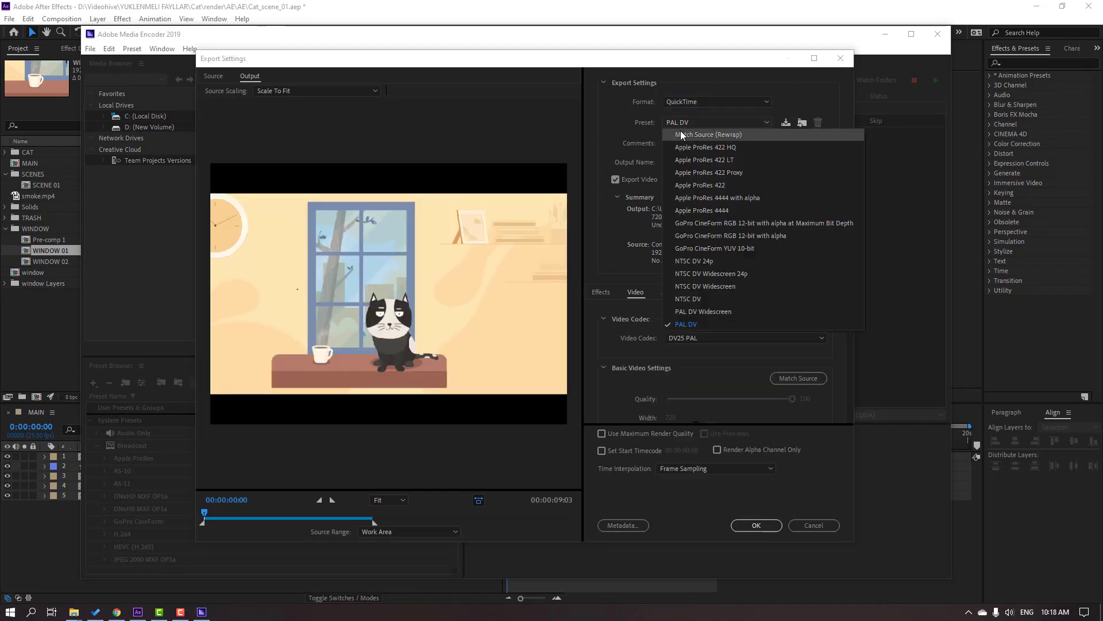
left_click(750, 148)
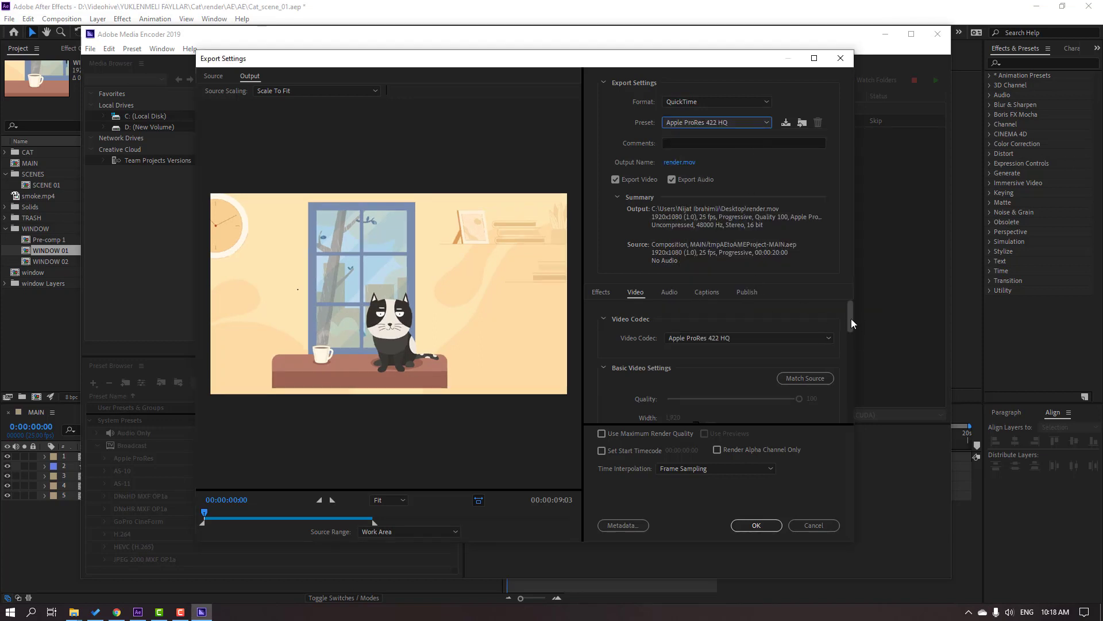
left_click_drag(852, 319, 743, 316)
left_click(670, 292)
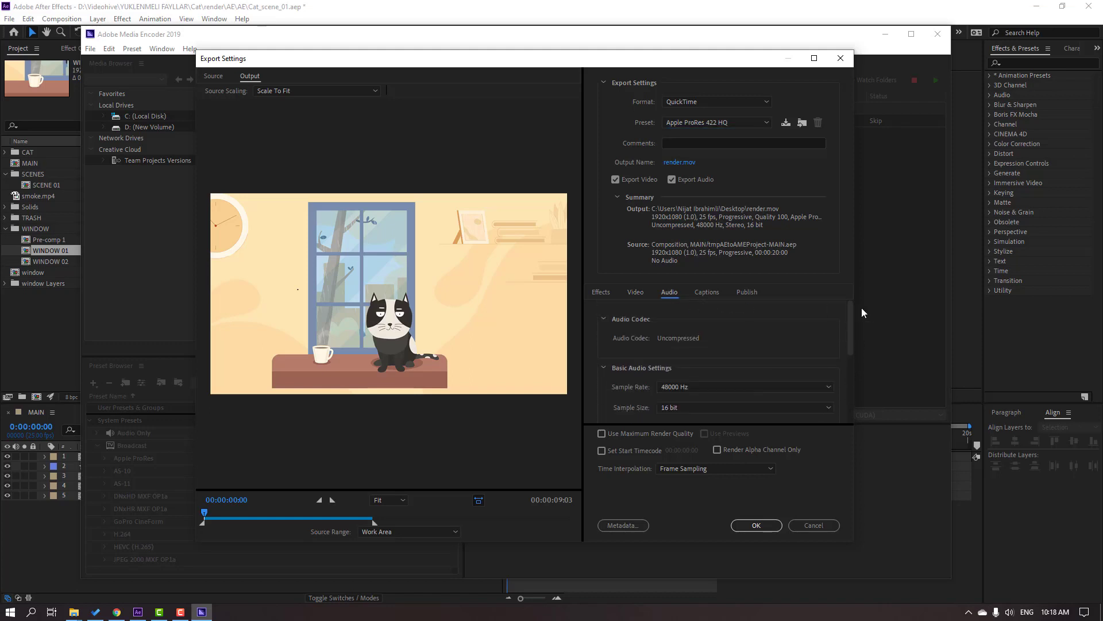
left_click_drag(850, 322, 856, 299)
left_click(600, 293)
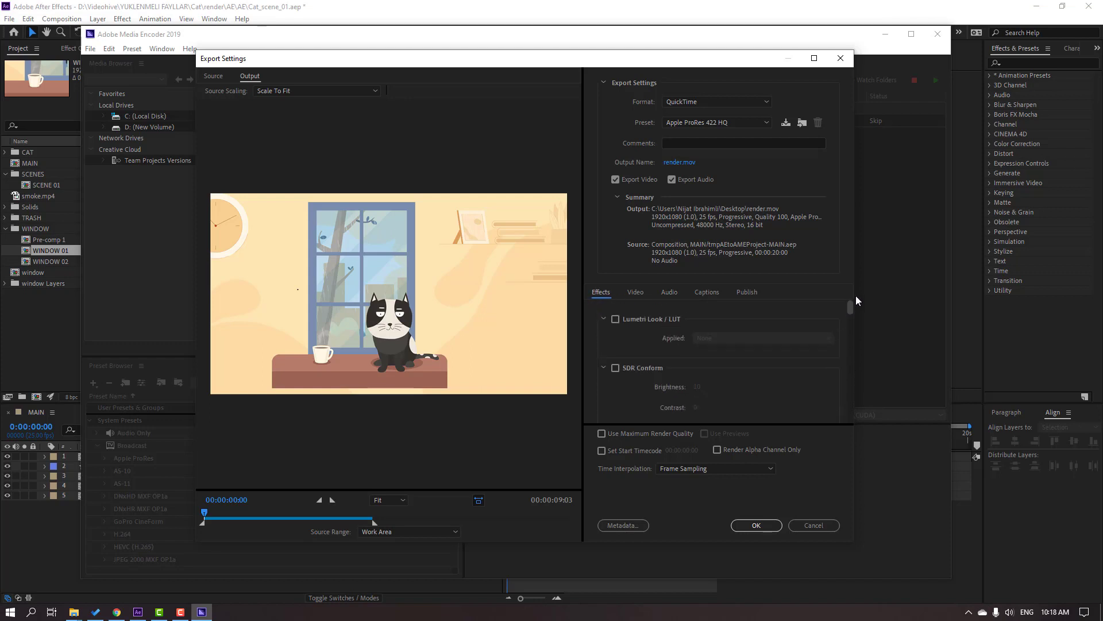
Step: Rename the output to cat.mov on the Desktop and apply the export settings
left_click(679, 164)
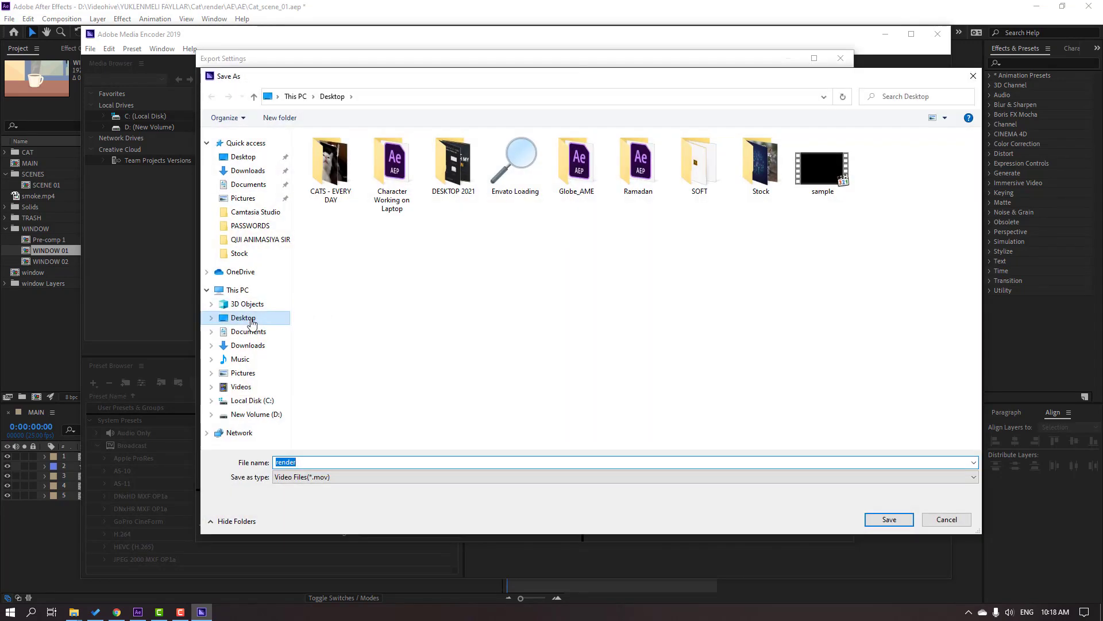
left_click(301, 470)
left_click(301, 477)
double_click(341, 464)
type("cat")
key("Tab")
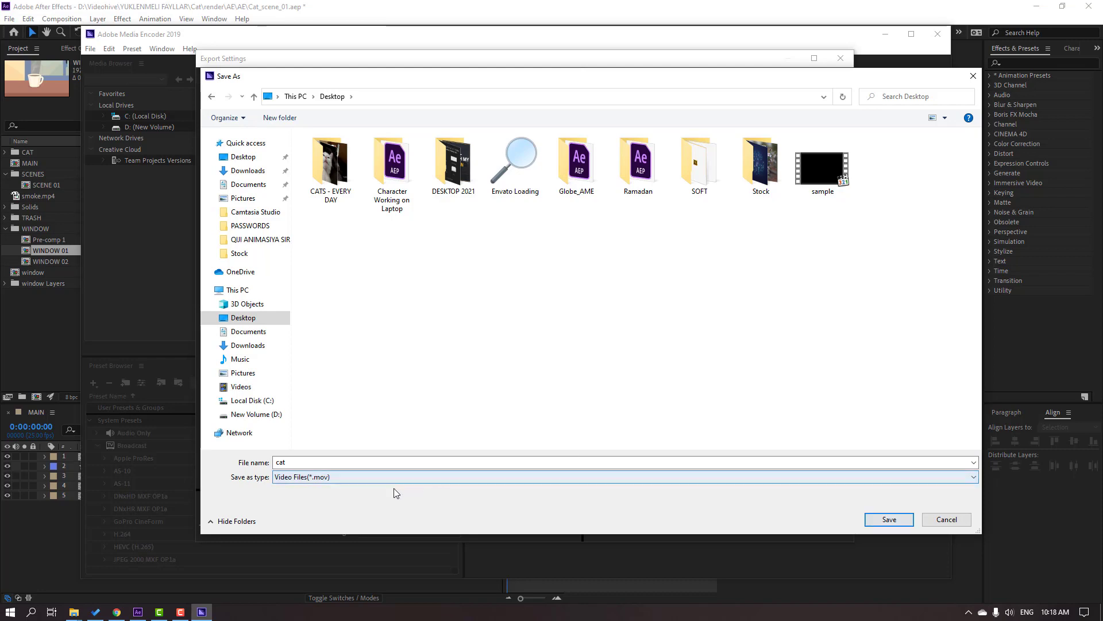
left_click(296, 478)
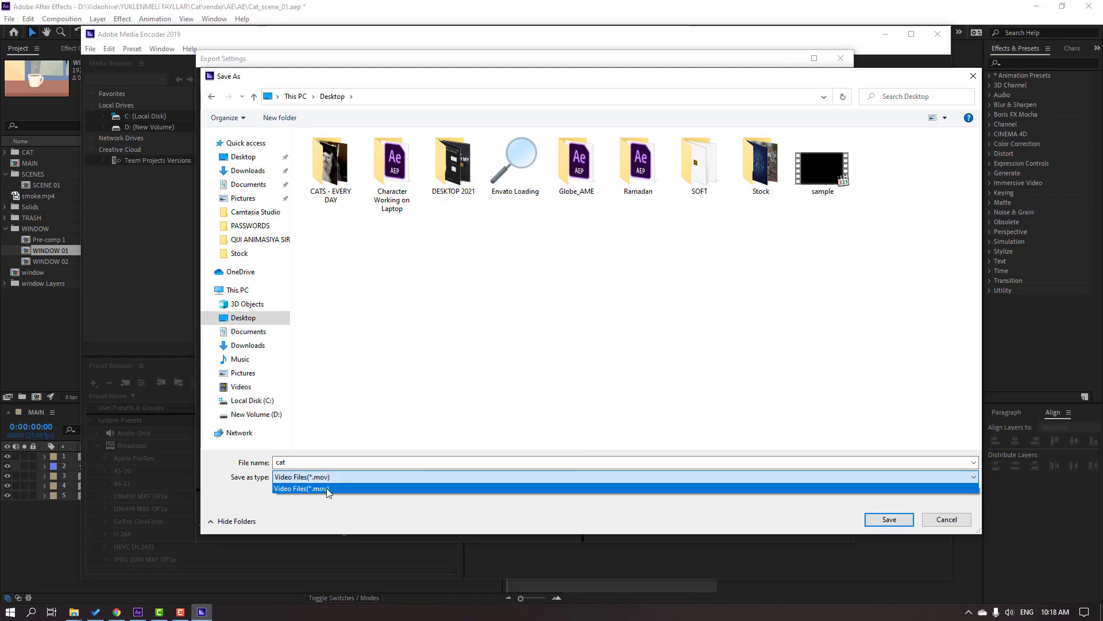
left_click(329, 512)
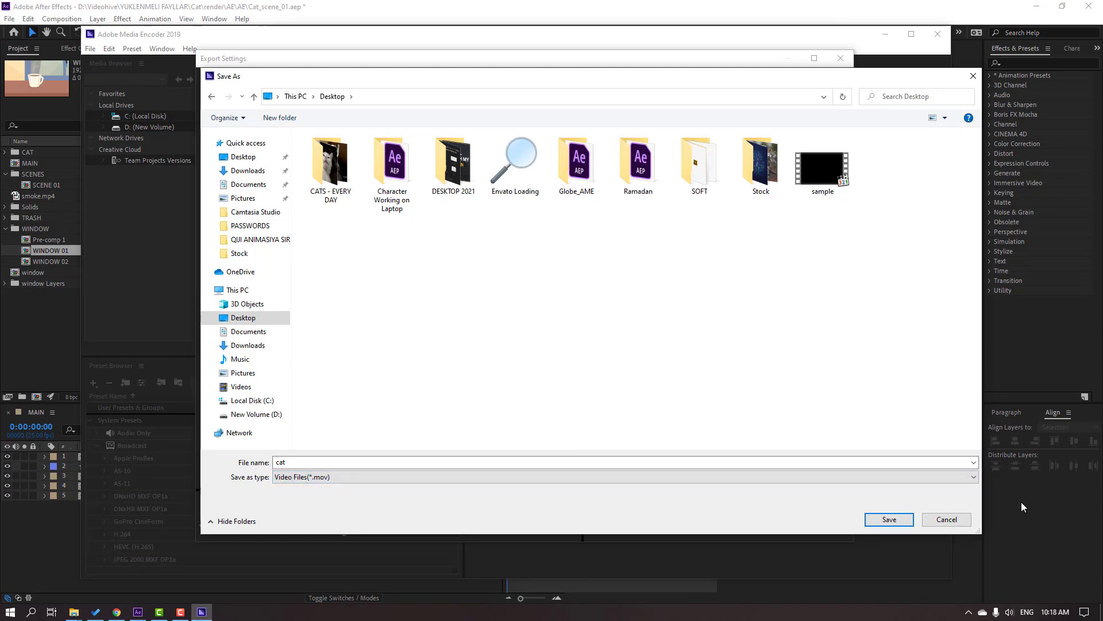
left_click(900, 520)
left_click(767, 520)
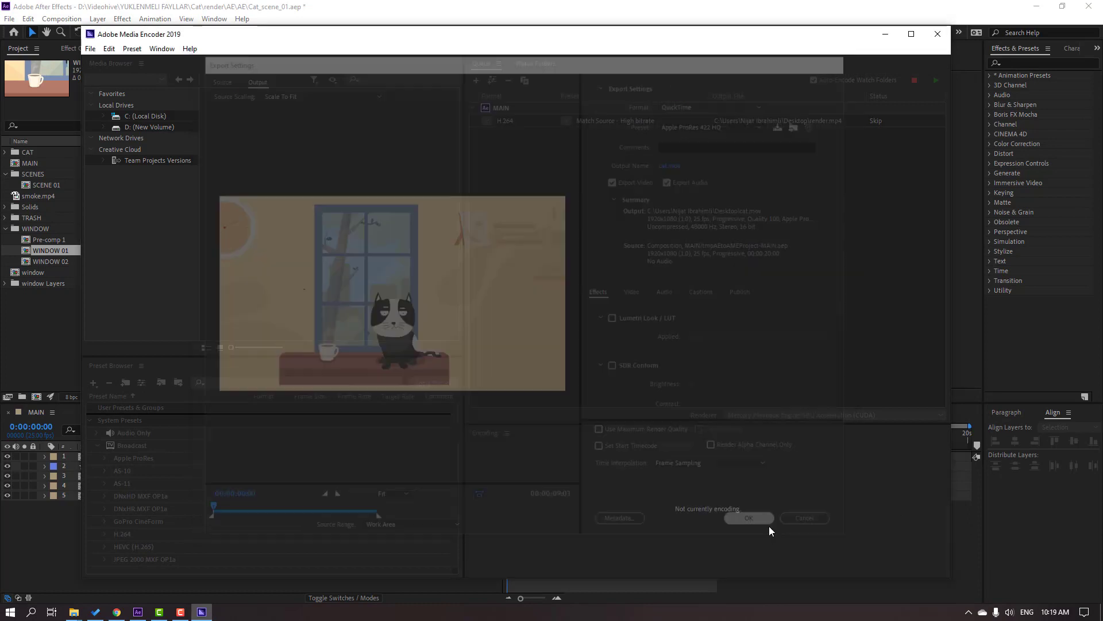